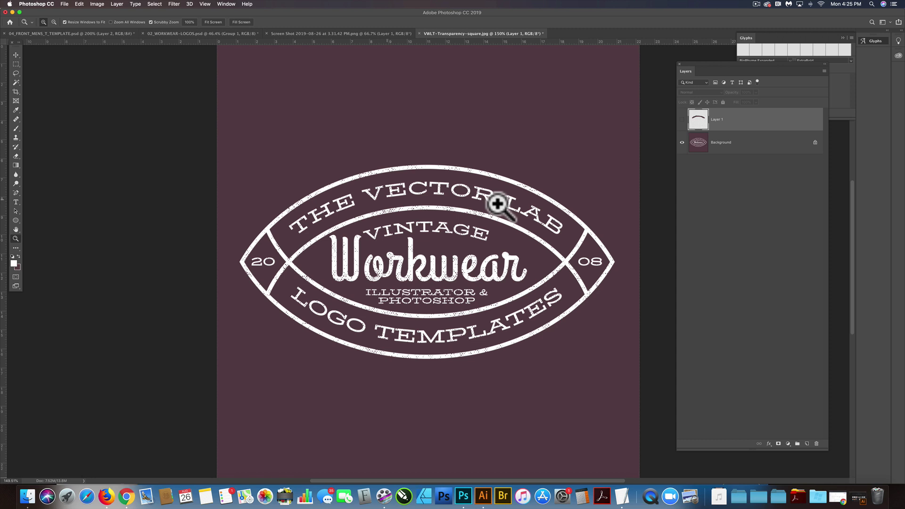
Step: Preview the arch-text cover layer, then draw a large white ellipse across the badge
{"action": "left_click", "coordinate": [681, 121]}
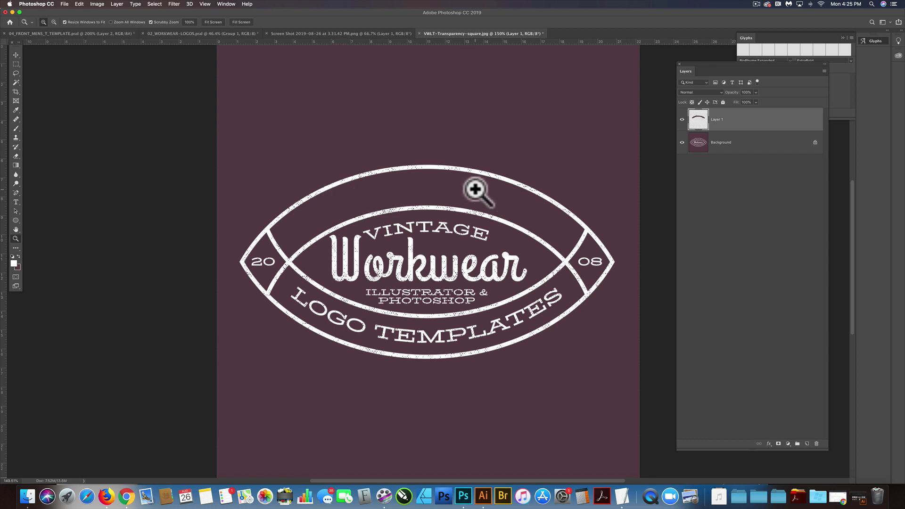
{"action": "left_click", "coordinate": [682, 121]}
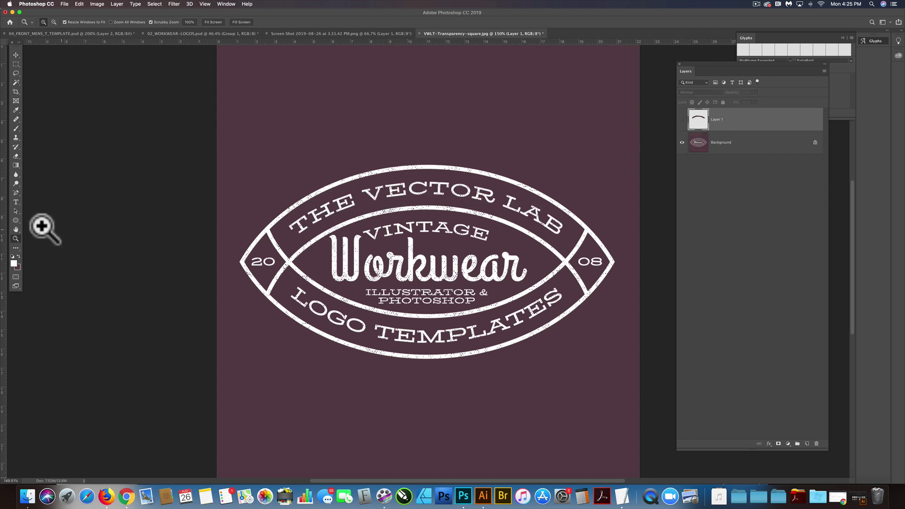
{"action": "left_click", "coordinate": [16, 221]}
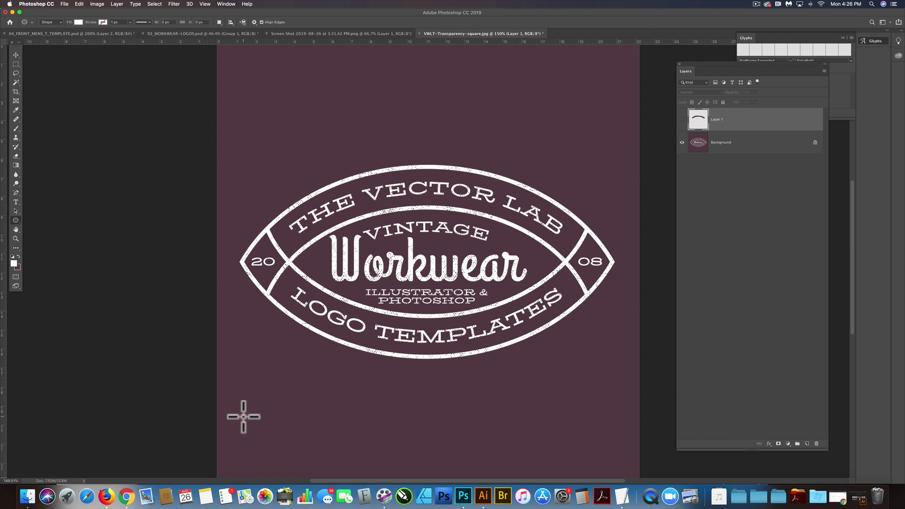
{"action": "mouse_move", "coordinate": [243, 416]}
{"action": "left_mouse_down"}
{"action": "mouse_move", "coordinate": [604, 193]}
{"action": "mouse_move", "coordinate": [595, 194]}
{"action": "left_mouse_up"}
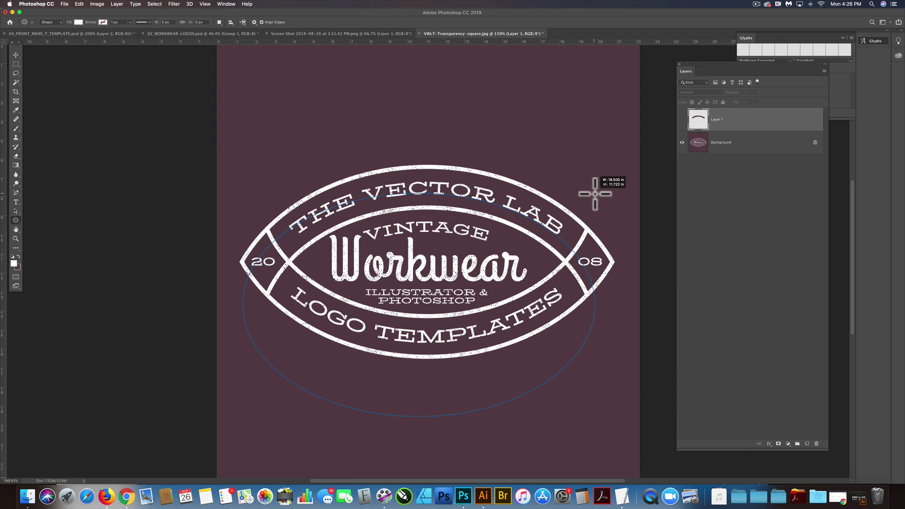
{"action": "left_click_drag", "start_coordinate": [594, 193], "coordinate": [594, 193]}
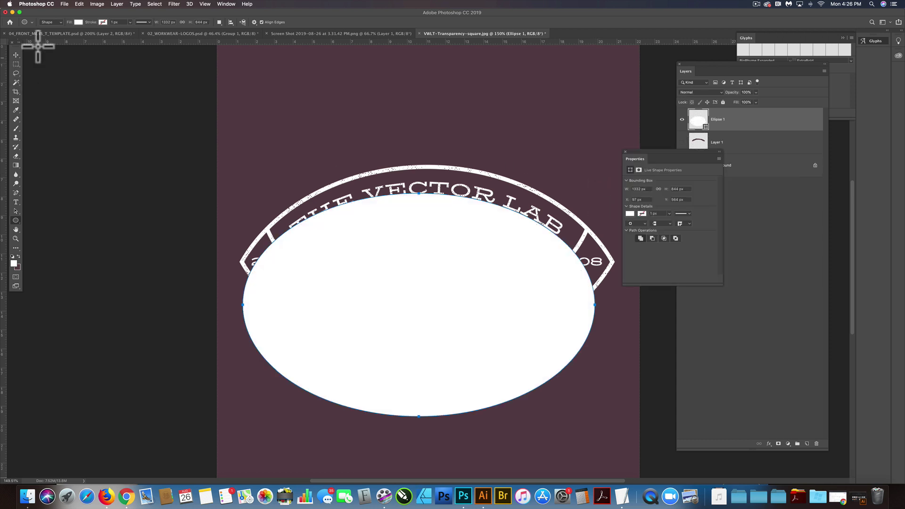
{"action": "left_click", "coordinate": [16, 54]}
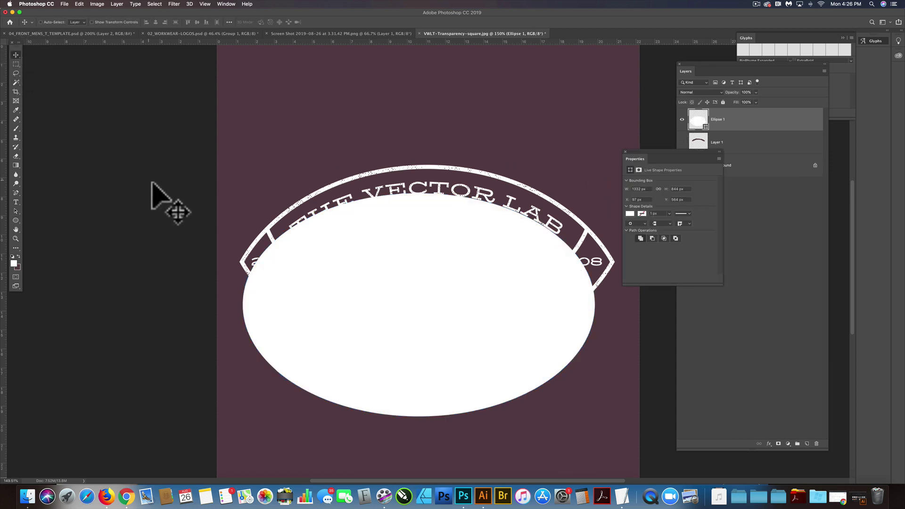
Step: Free-transform the white ellipse narrower on both sides and shorter at the bottom, then commit
{"action": "key", "text": "super+t"}
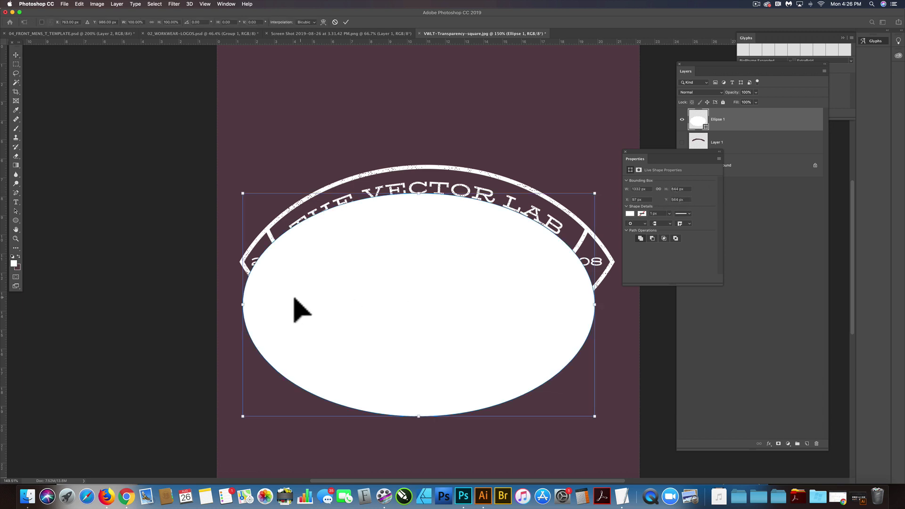
{"action": "left_click_drag", "start_coordinate": [241, 306], "coordinate": [261, 305]}
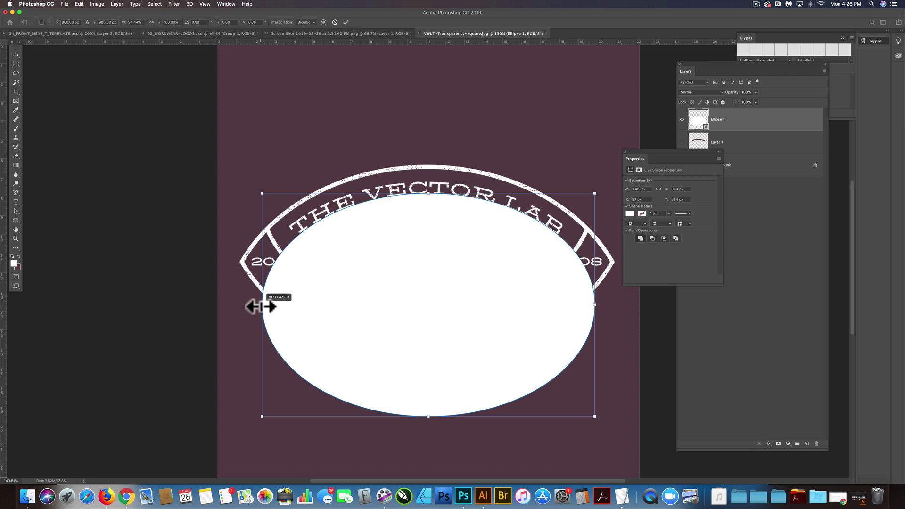
{"action": "left_click_drag", "start_coordinate": [261, 305], "coordinate": [262, 306]}
{"action": "left_click_drag", "start_coordinate": [427, 415], "coordinate": [428, 402]}
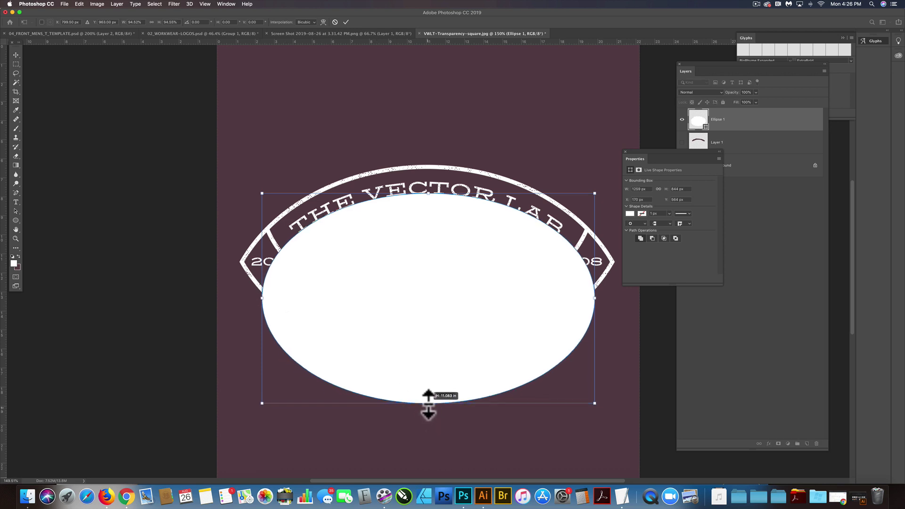
{"action": "left_click_drag", "start_coordinate": [407, 340], "coordinate": [409, 343]}
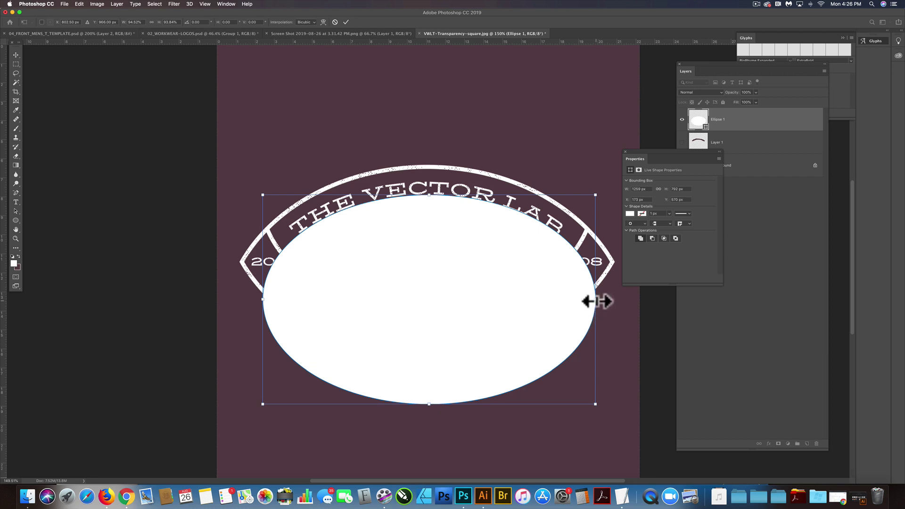
{"action": "left_click_drag", "start_coordinate": [595, 299], "coordinate": [591, 300]}
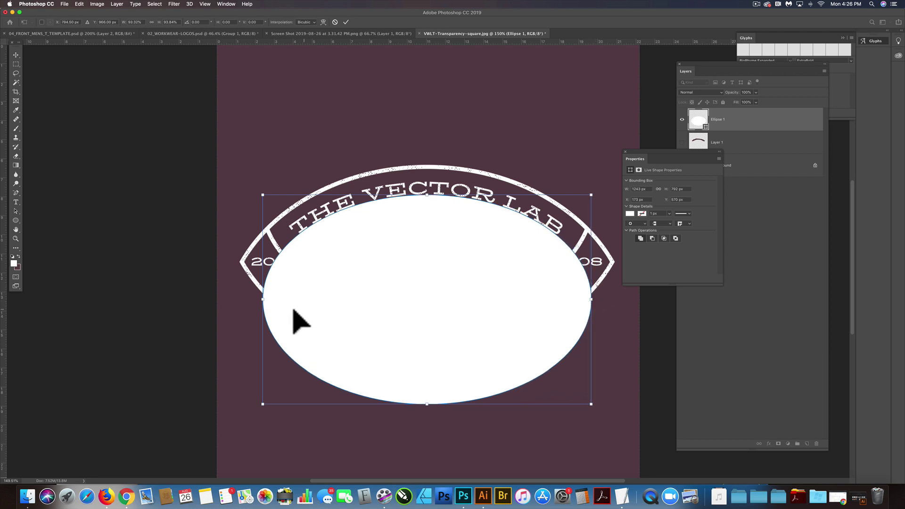
{"action": "left_click_drag", "start_coordinate": [264, 299], "coordinate": [264, 300]}
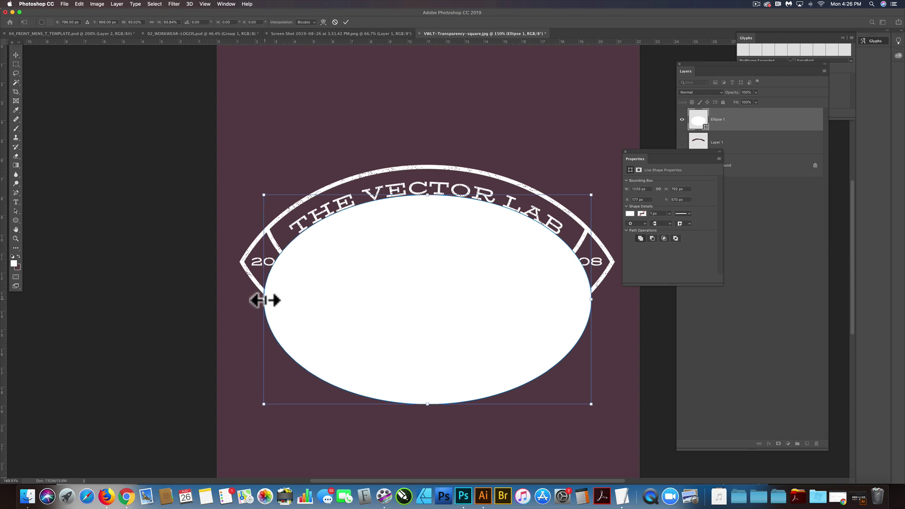
{"action": "key", "text": "Return"}
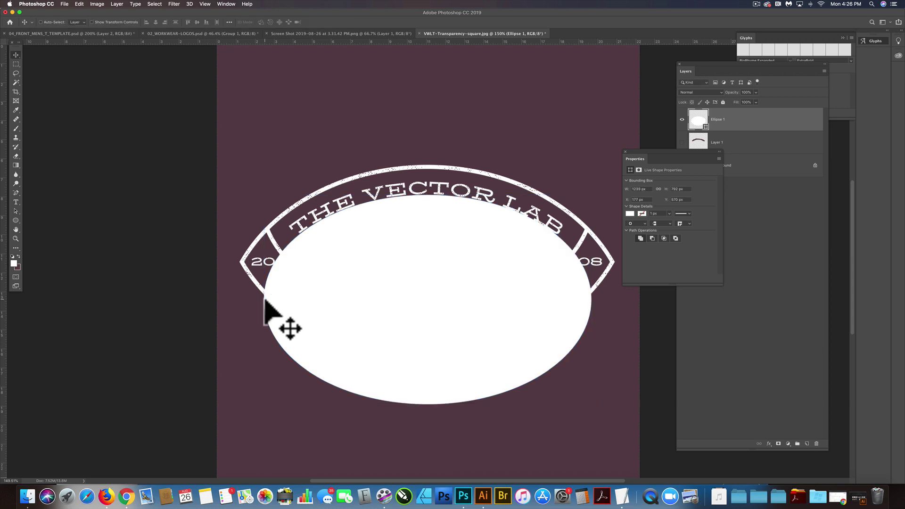
Step: Place Lorem ipsum placeholder path text on the ellipse outline with the Horizontal Type tool
{"action": "left_click", "coordinate": [682, 143]}
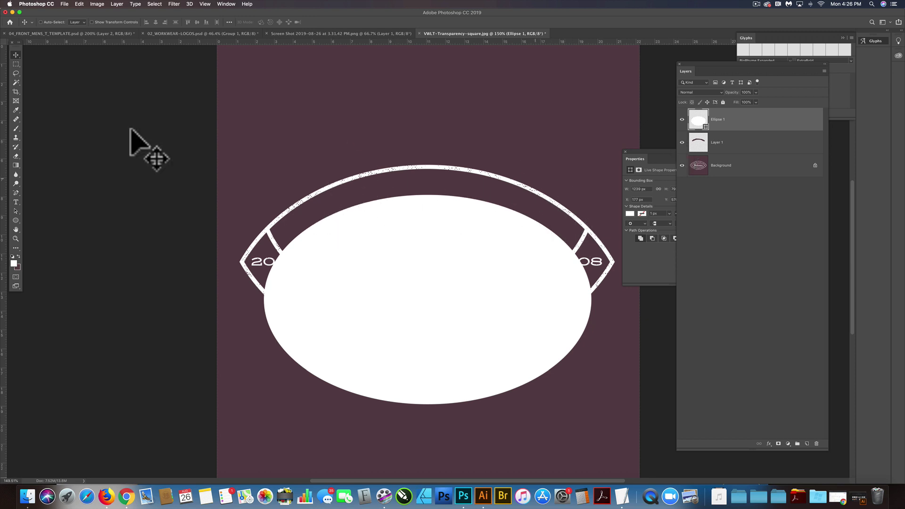
{"action": "left_click", "coordinate": [16, 202]}
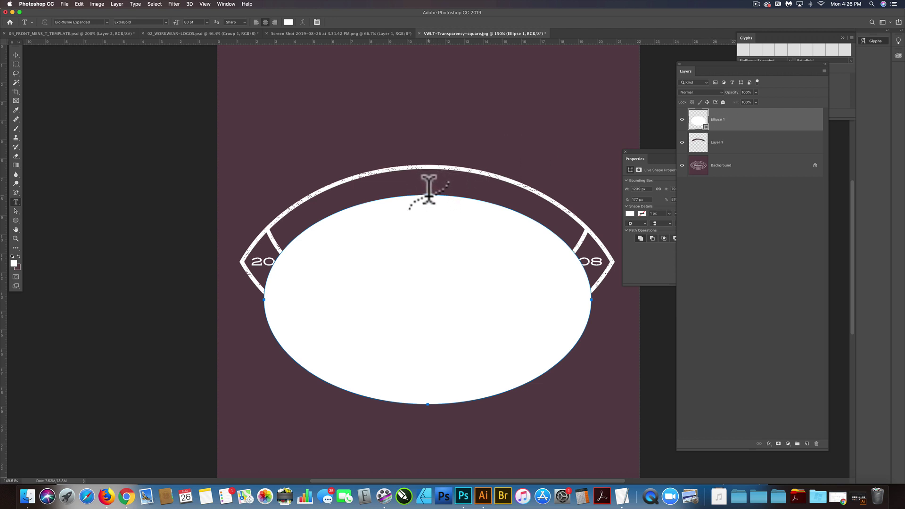
{"action": "left_click", "coordinate": [409, 191]}
{"action": "left_click", "coordinate": [427, 188]}
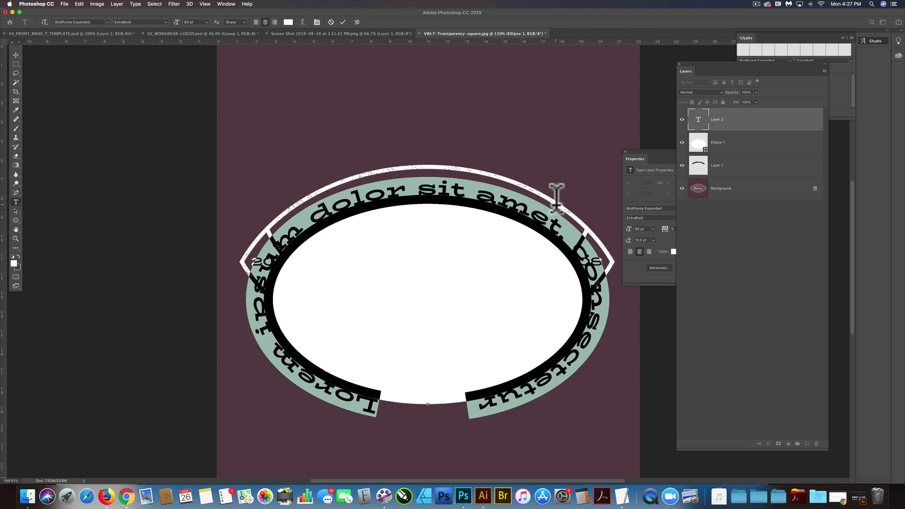
{"action": "type", "text": "TY"}
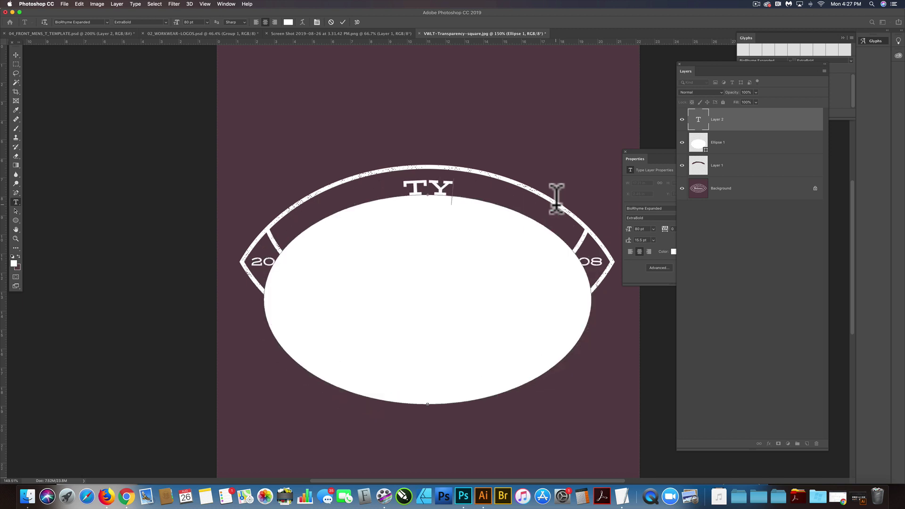
{"action": "type", "text": "PE AL"}
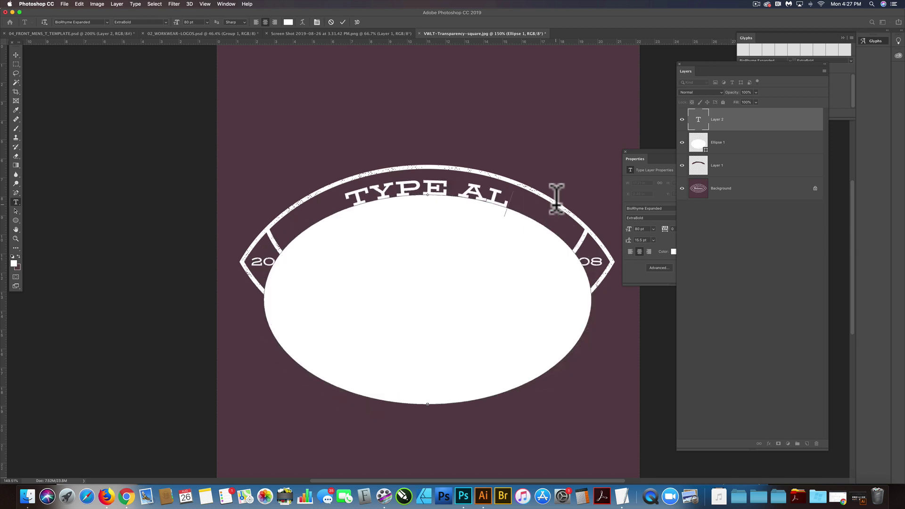
{"action": "type", "text": "ONG PA"}
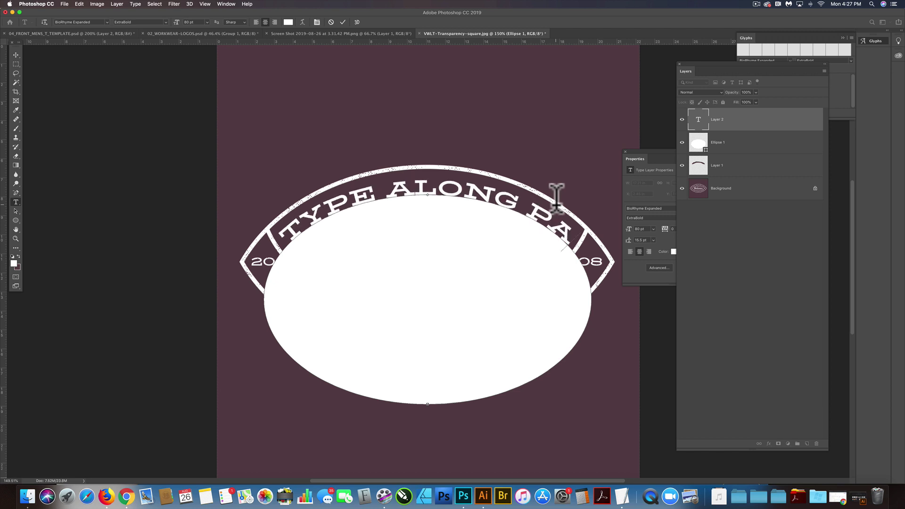
{"action": "type", "text": "TH"}
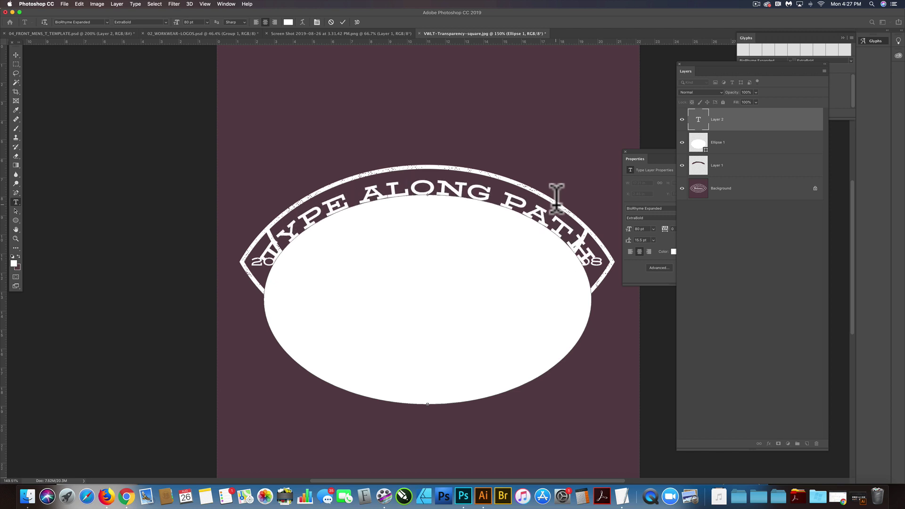
Step: Replace the placeholder with 'TYPE ALONG PATH' and select all of the path text
{"action": "key", "text": "super+a"}
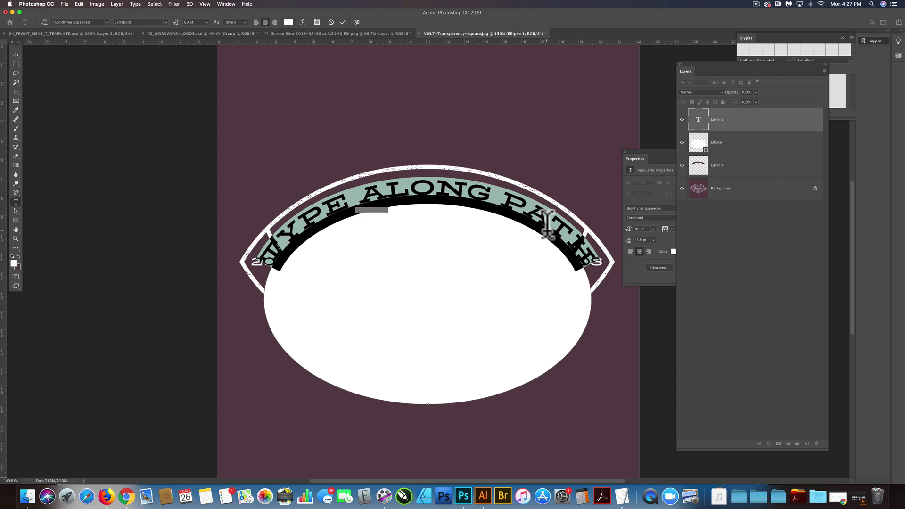
Step: Lower the path text's font size in the Character panel to fit the top band, and commit
{"action": "left_click", "coordinate": [206, 22]}
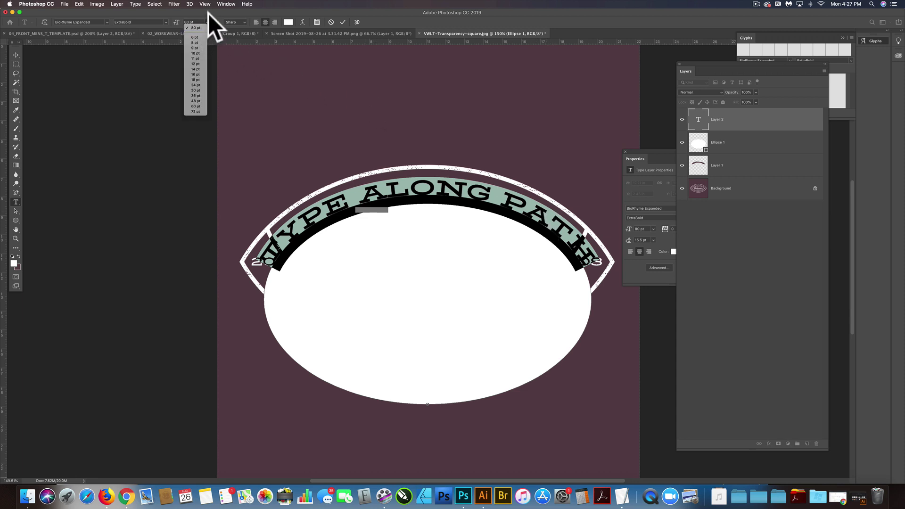
{"action": "left_click", "coordinate": [208, 13]}
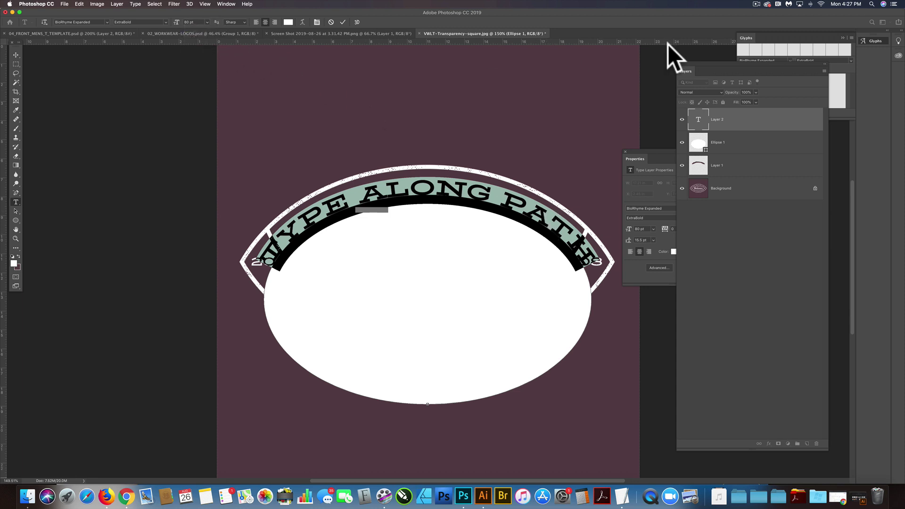
{"action": "left_click", "coordinate": [225, 4]}
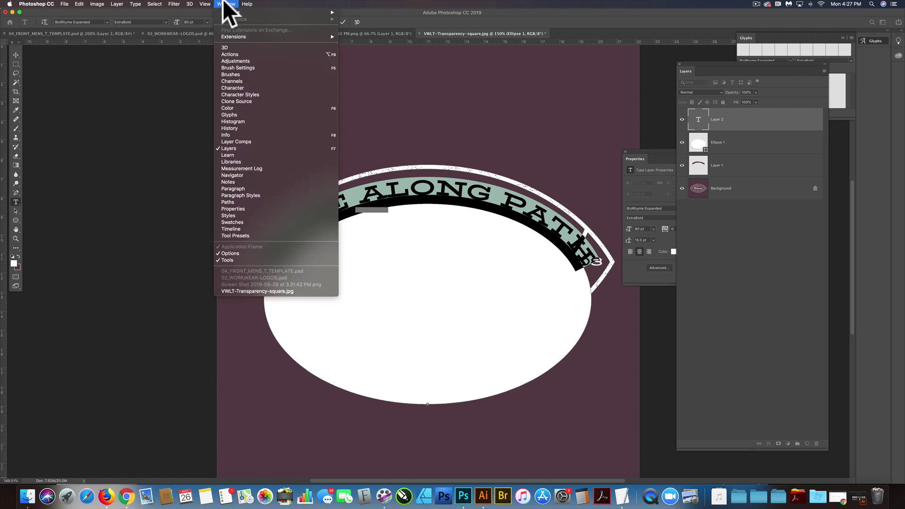
{"action": "left_click", "coordinate": [236, 88]}
{"action": "left_click_drag", "start_coordinate": [698, 23], "coordinate": [603, 86]}
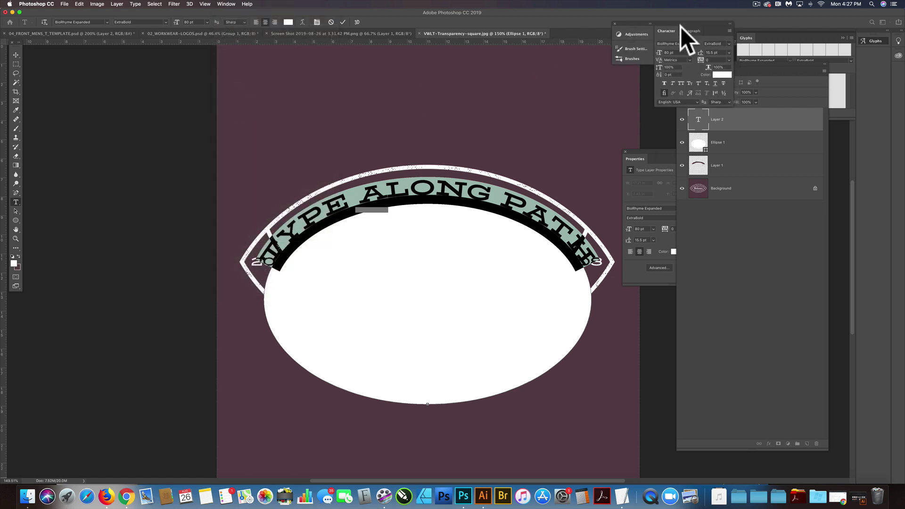
{"action": "left_click_drag", "start_coordinate": [571, 119], "coordinate": [565, 115]}
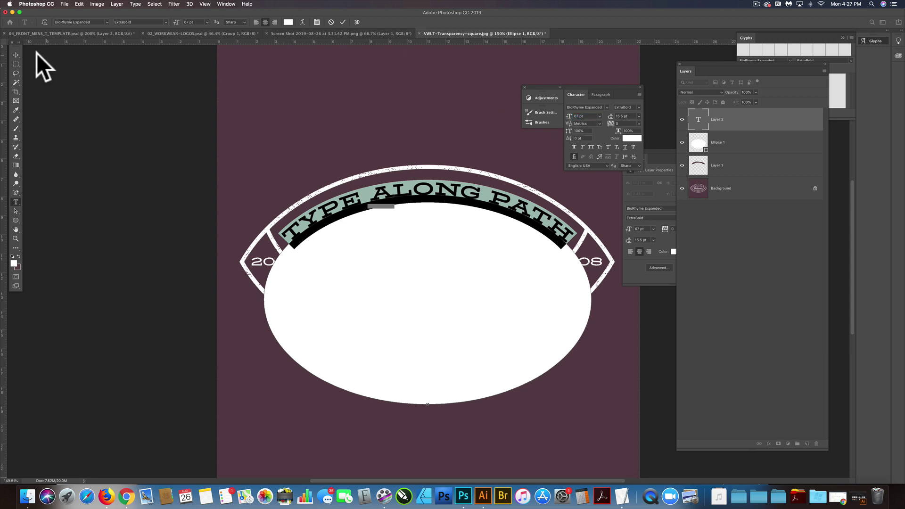
{"action": "left_click", "coordinate": [15, 54]}
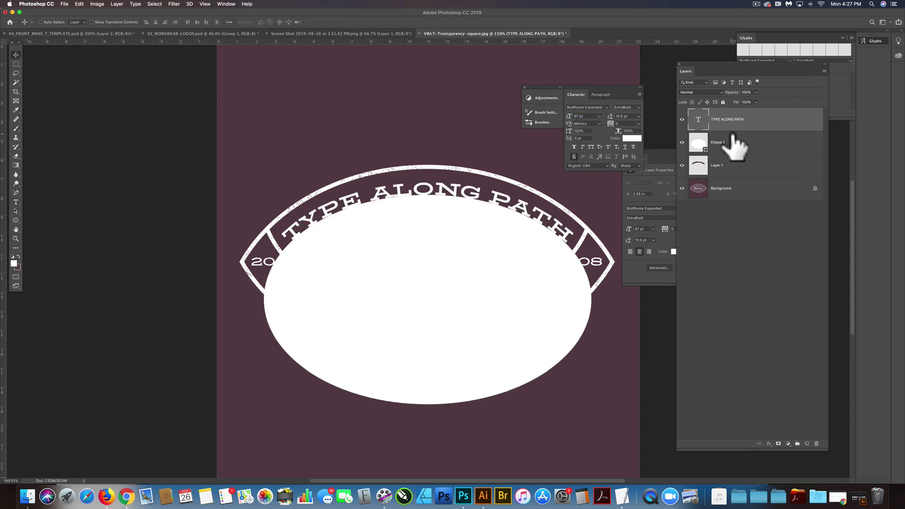
Step: Select the Ellipse 1 layer and turn off its visibility
{"action": "left_click", "coordinate": [714, 145]}
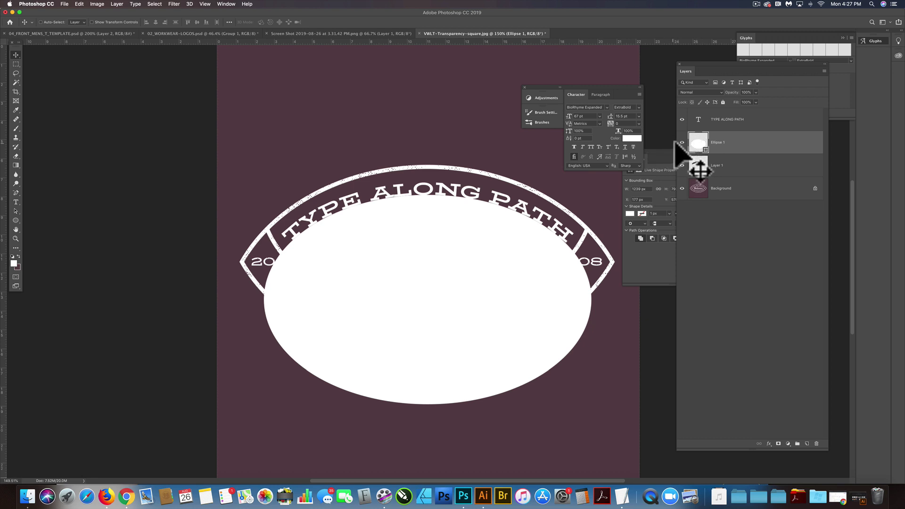
{"action": "left_click", "coordinate": [682, 143]}
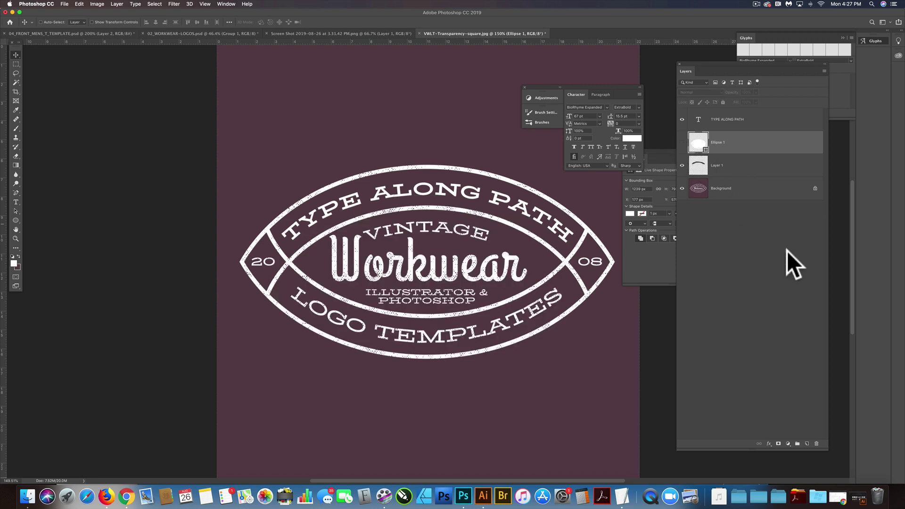